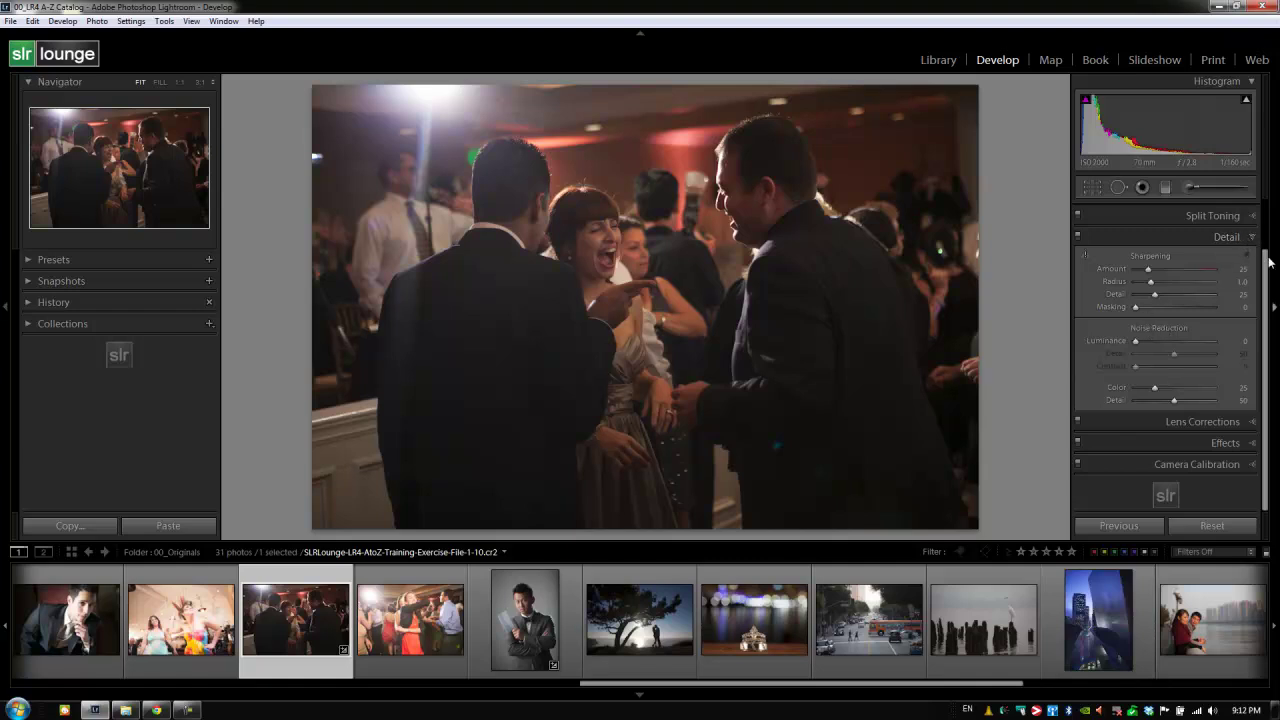
Expand the Basic panel and set Exposure +1.12, Shadows +31 and Blacks +21.
scroll(1267, 278, up, 2)
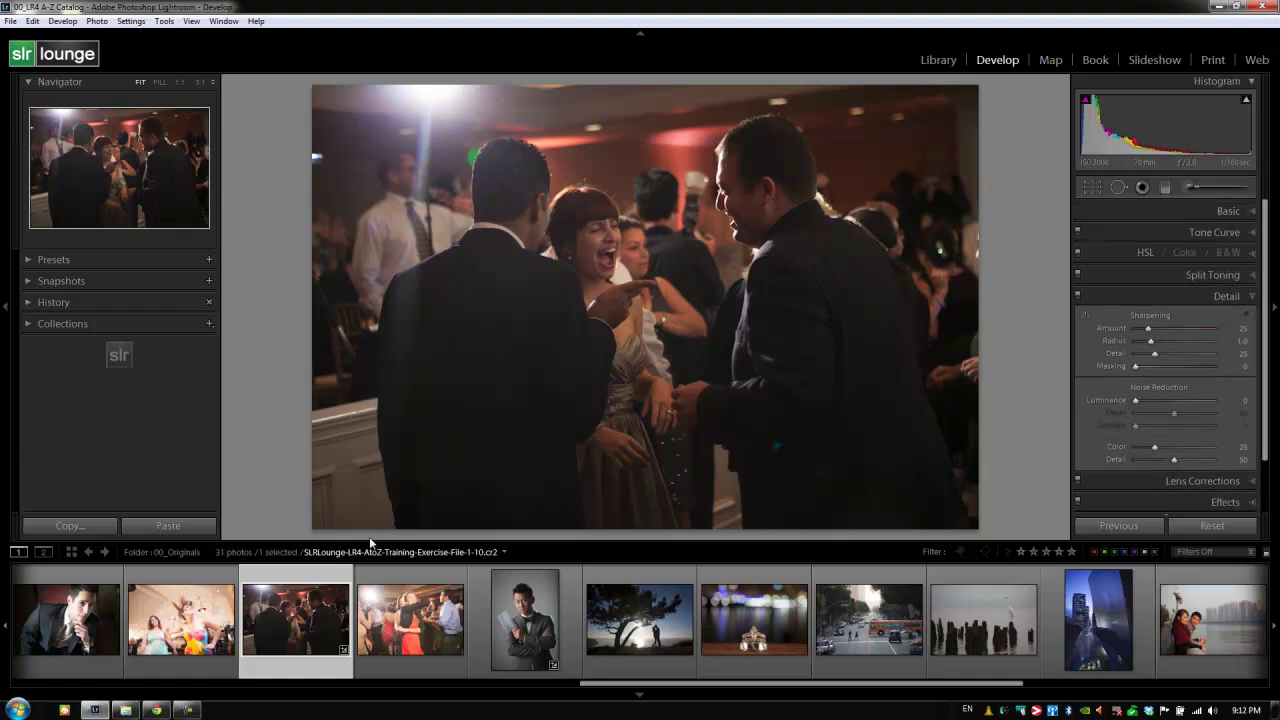
click(1244, 212)
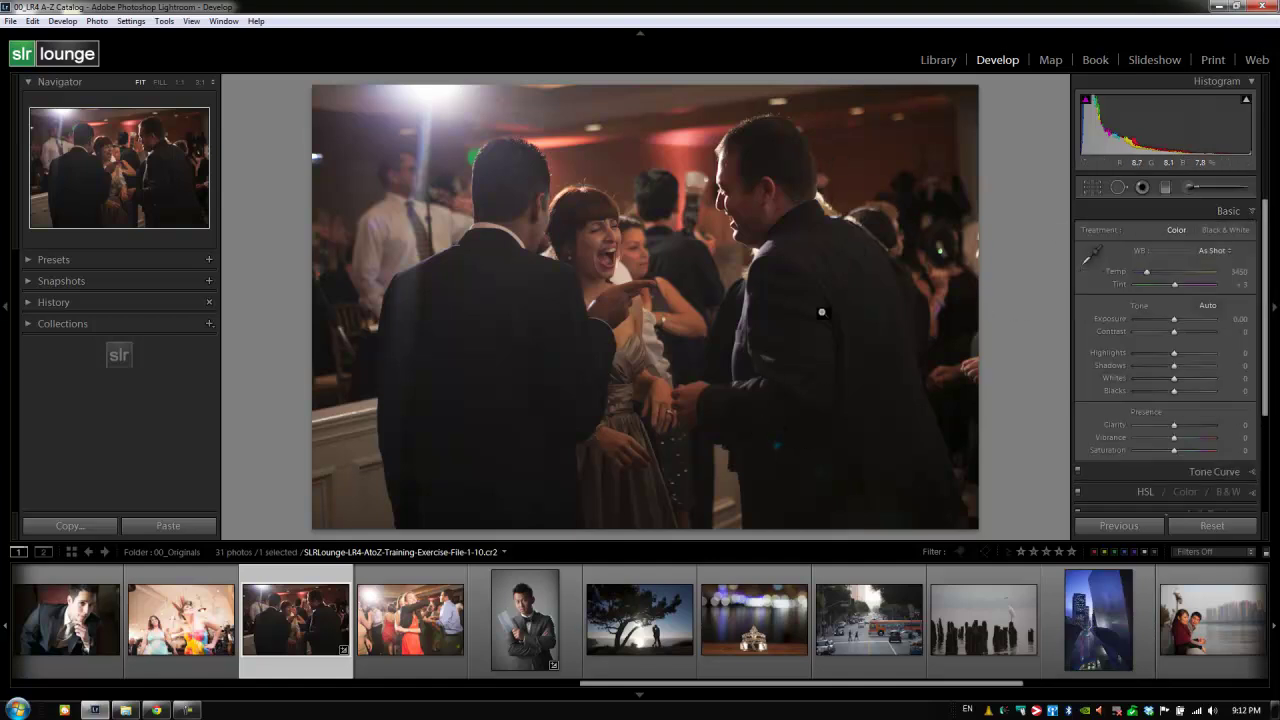
drag(1174, 319, 1183, 320)
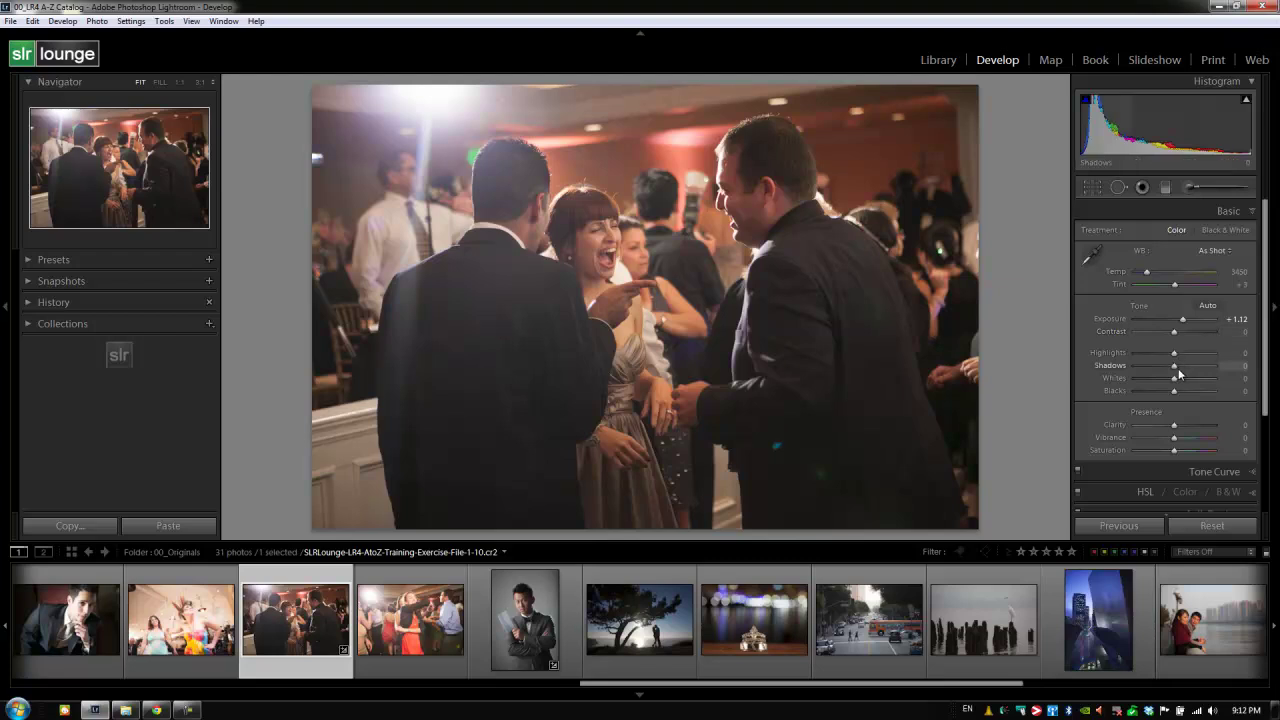
drag(1175, 364, 1181, 390)
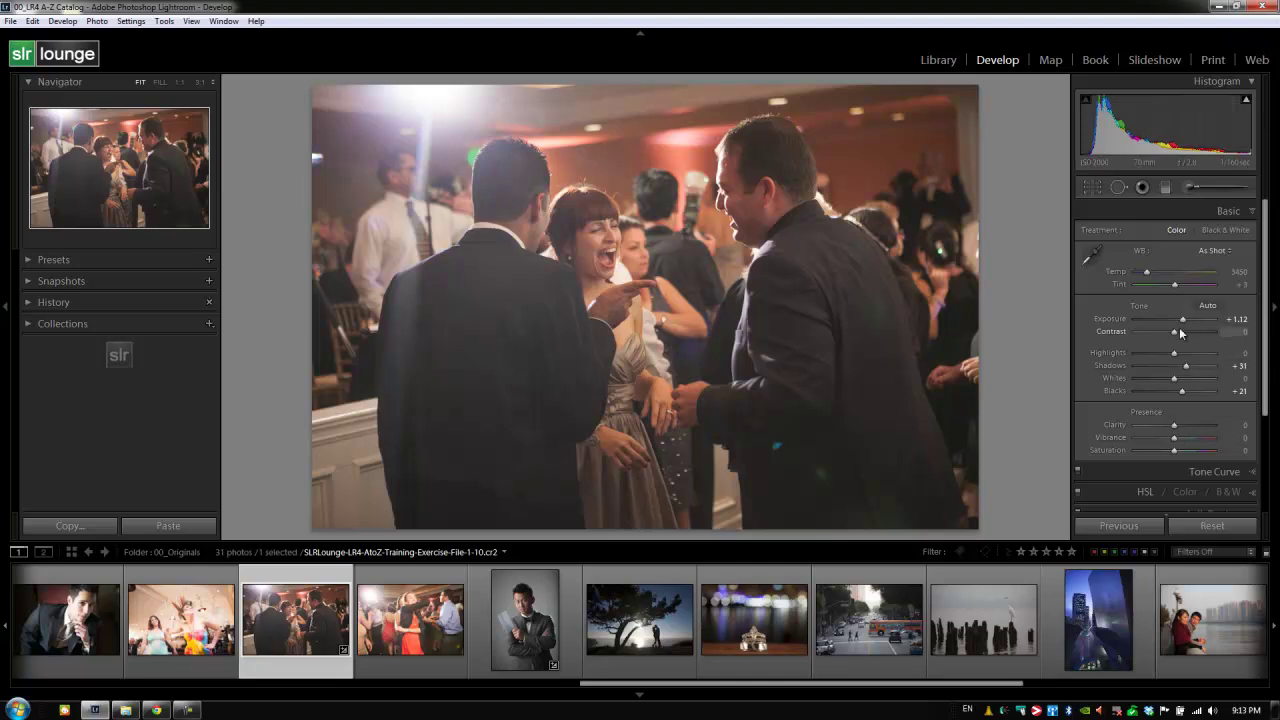
Scroll to the Detail panel and zoom 1:1 onto the man's dark jacket beside the laughing woman.
scroll(1179, 328, down, 5)
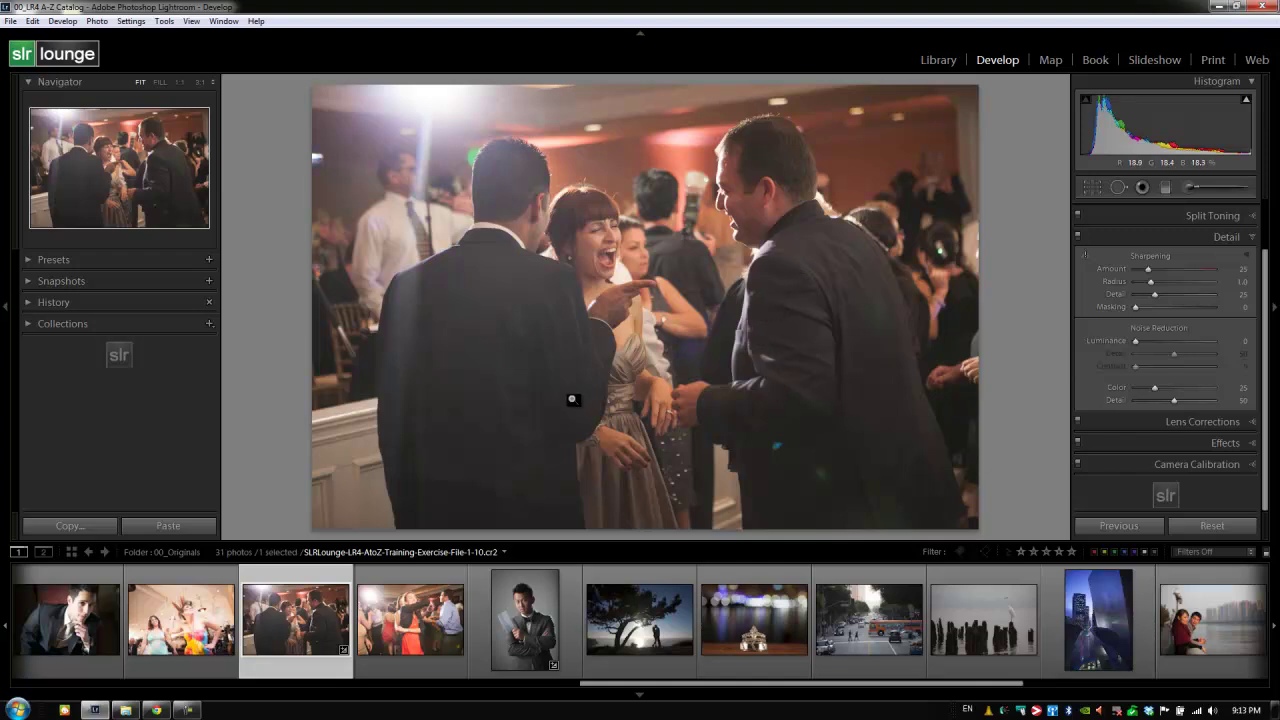
click(537, 352)
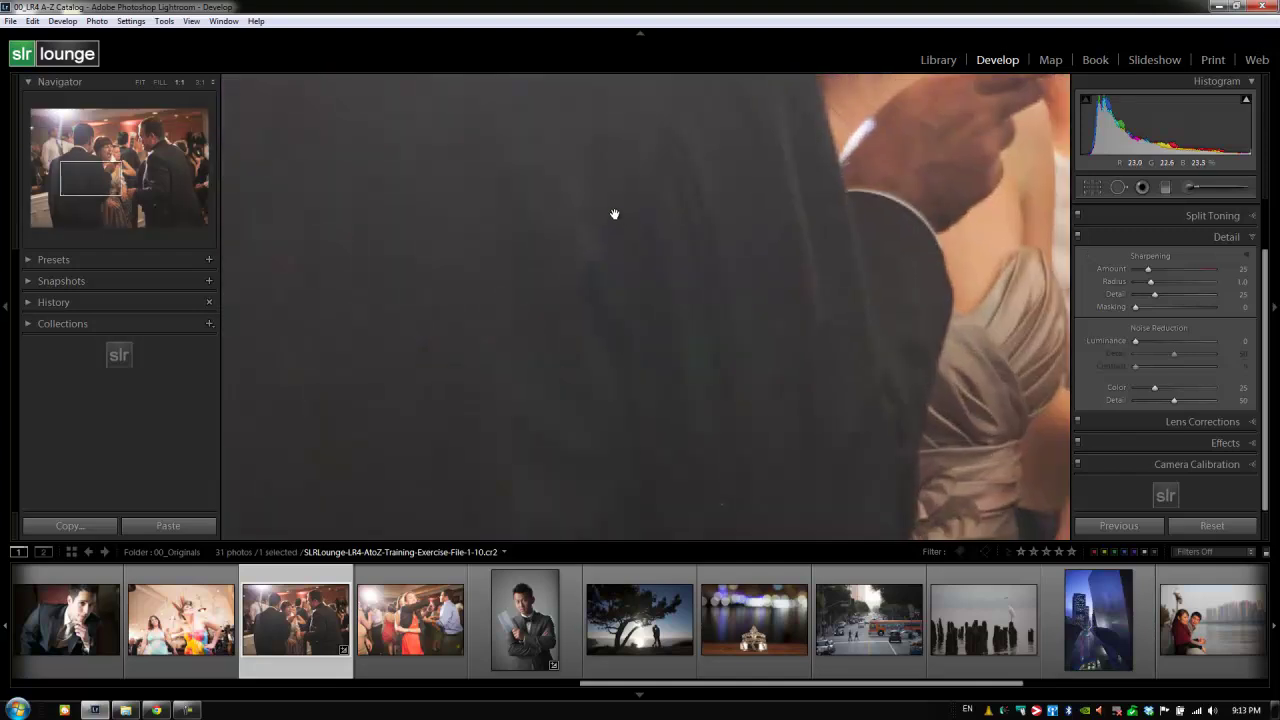
drag(614, 214, 694, 451)
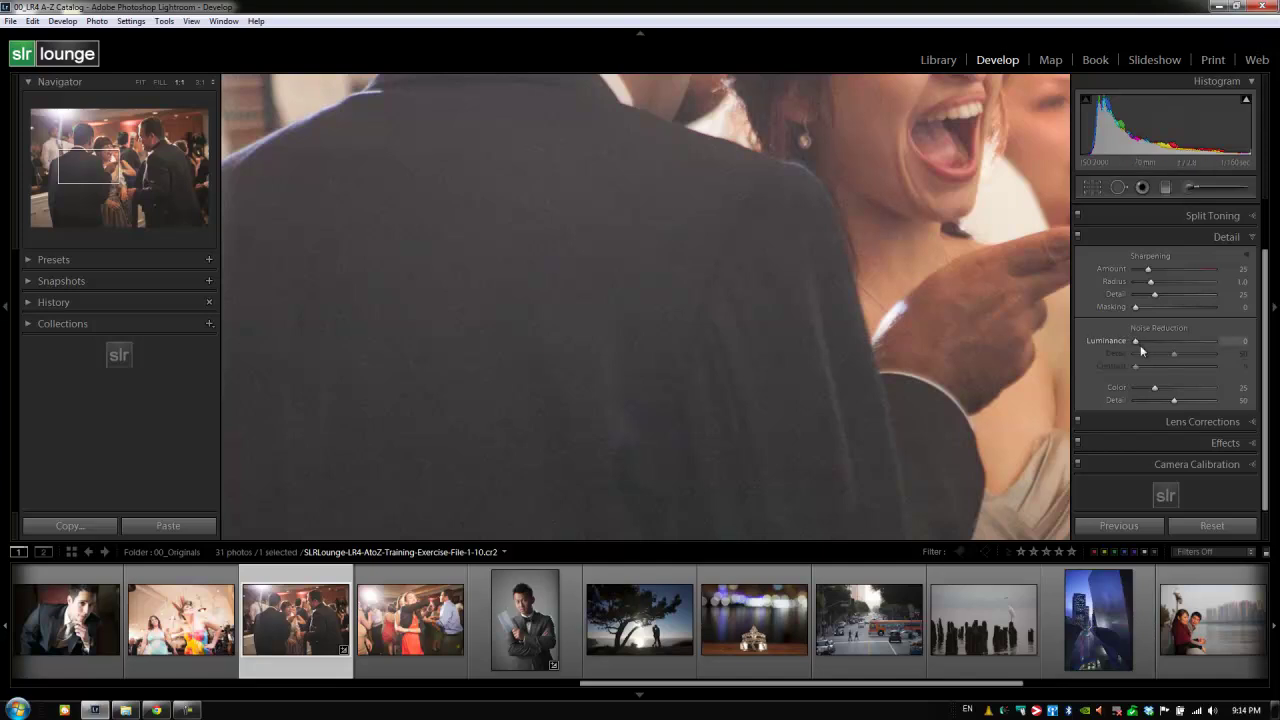
Set Luminance noise reduction to 53 and Color to 52, comparing Color at 0 and its default 25.
drag(1137, 341, 1177, 343)
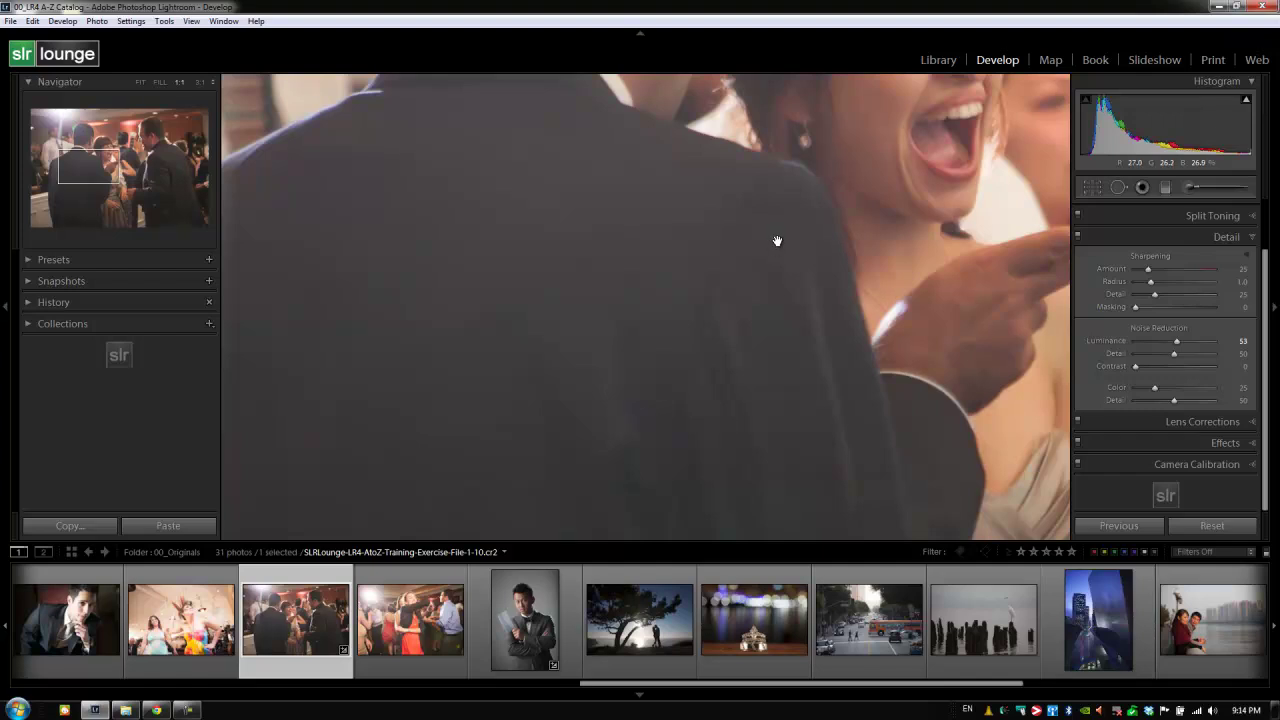
drag(1154, 387, 1177, 393)
drag(1192, 388, 1134, 391)
double_click(1130, 386)
drag(1155, 385, 1181, 389)
Reset Color noise reduction to 25, then compare Luminance at 100, 33 and 21 across the jacket.
double_click(1176, 388)
drag(754, 434, 712, 261)
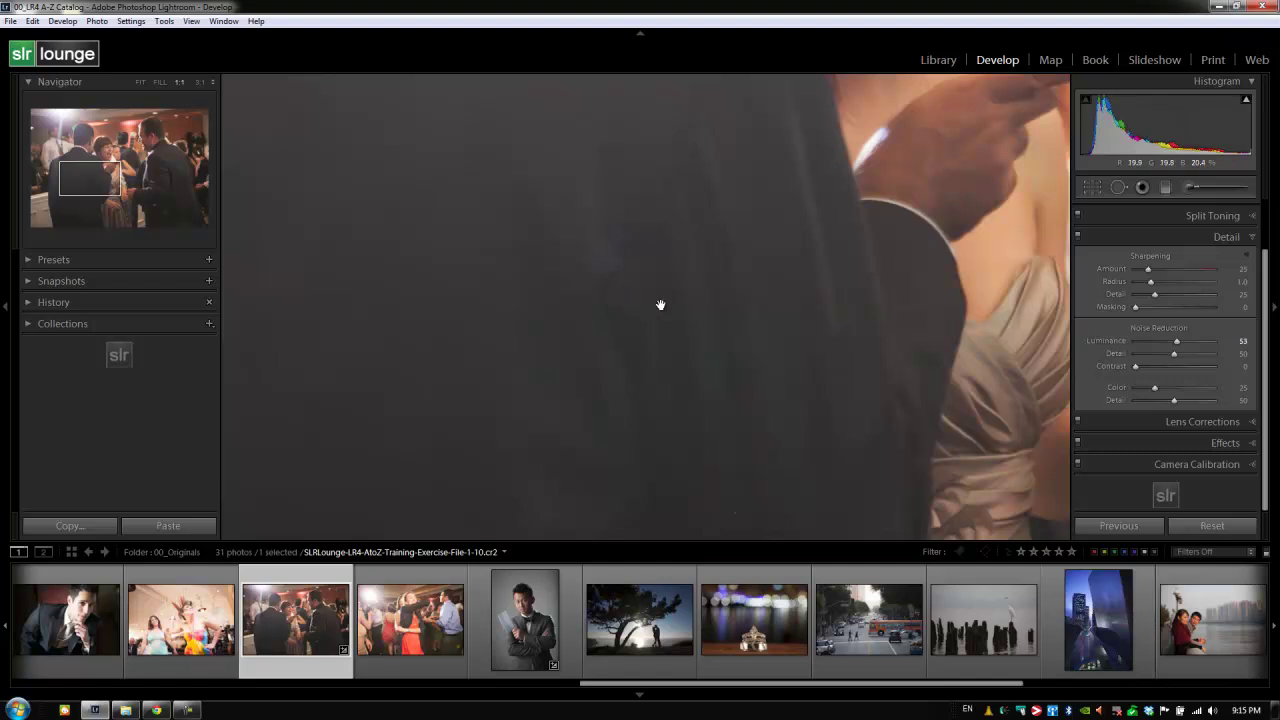
drag(1177, 342, 1237, 343)
drag(595, 288, 708, 295)
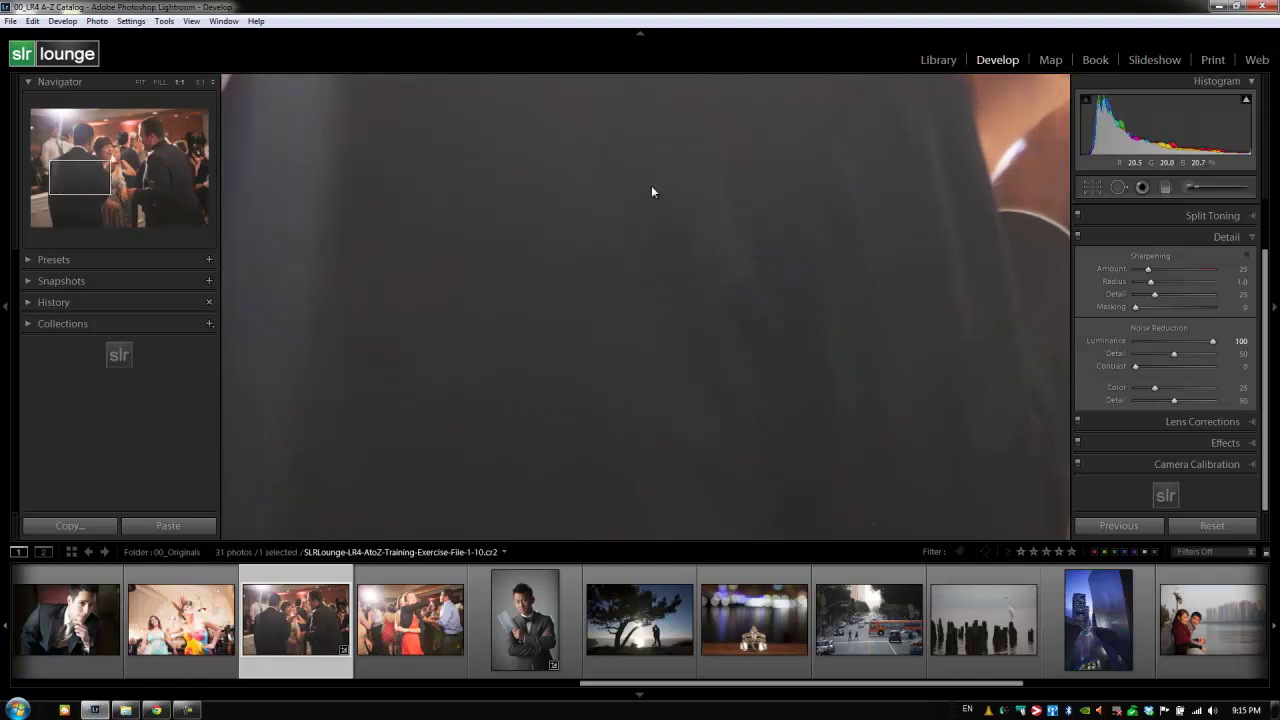
drag(740, 197, 683, 349)
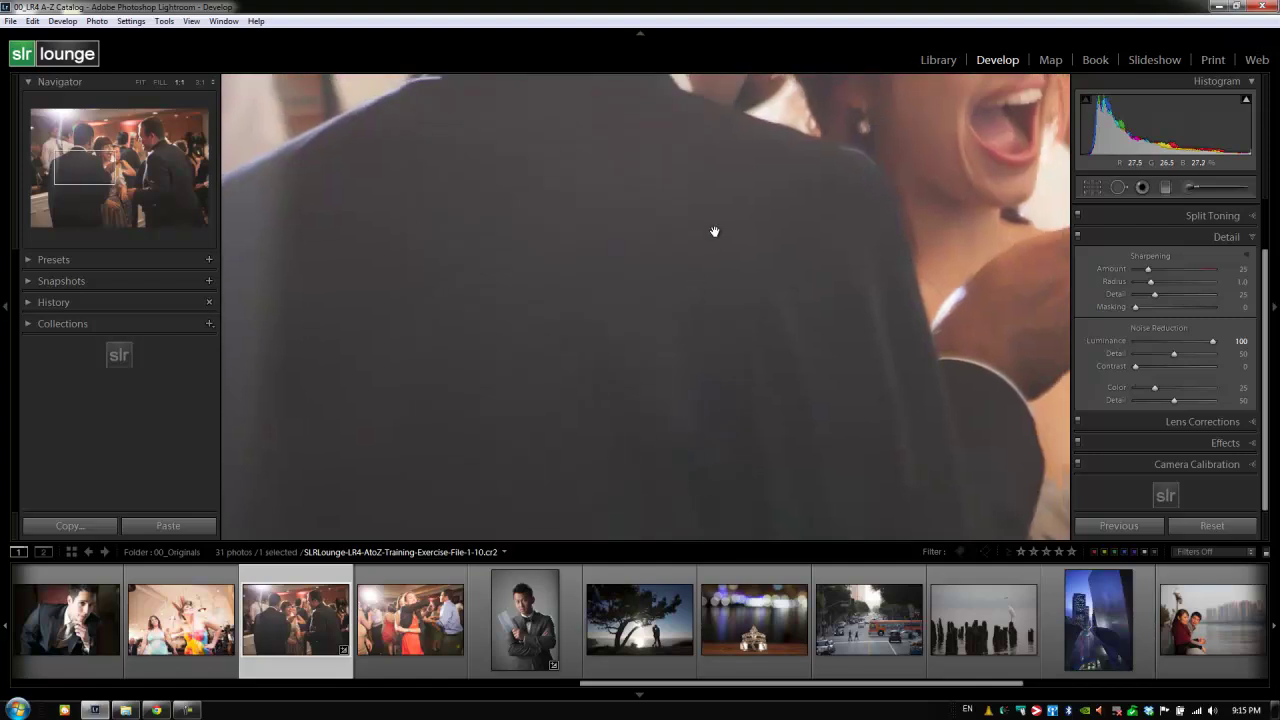
drag(714, 229, 672, 283)
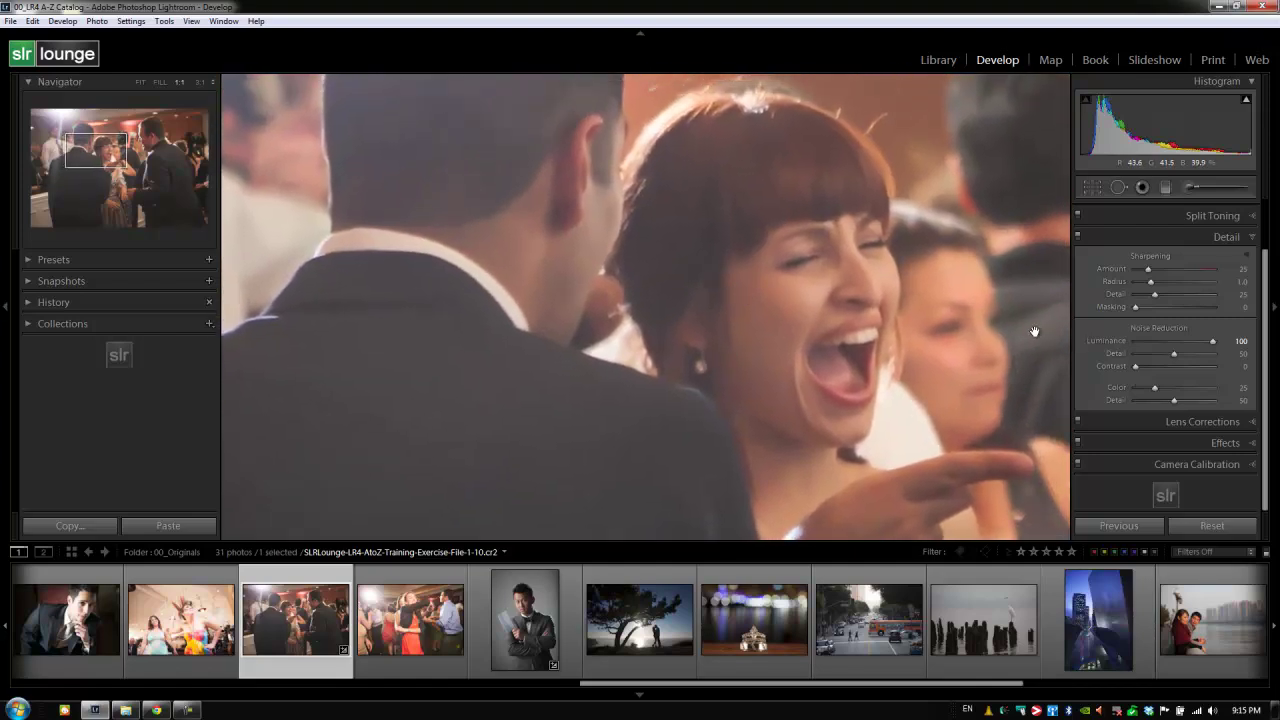
click(1160, 340)
drag(1161, 344, 1152, 345)
drag(1151, 340, 1253, 352)
drag(952, 341, 884, 328)
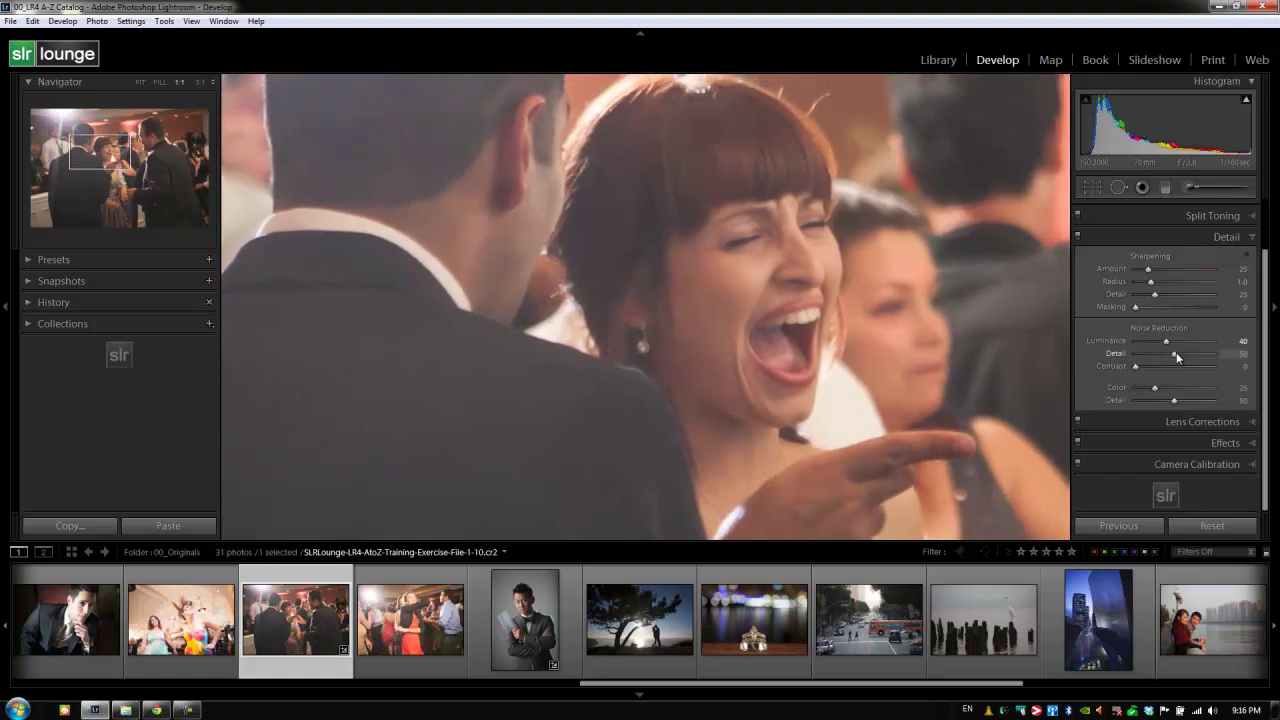
mouse_move(1176, 352)
mouse_down()
mouse_move(1117, 354)
mouse_move(1159, 355)
mouse_up()
drag(492, 493, 637, 403)
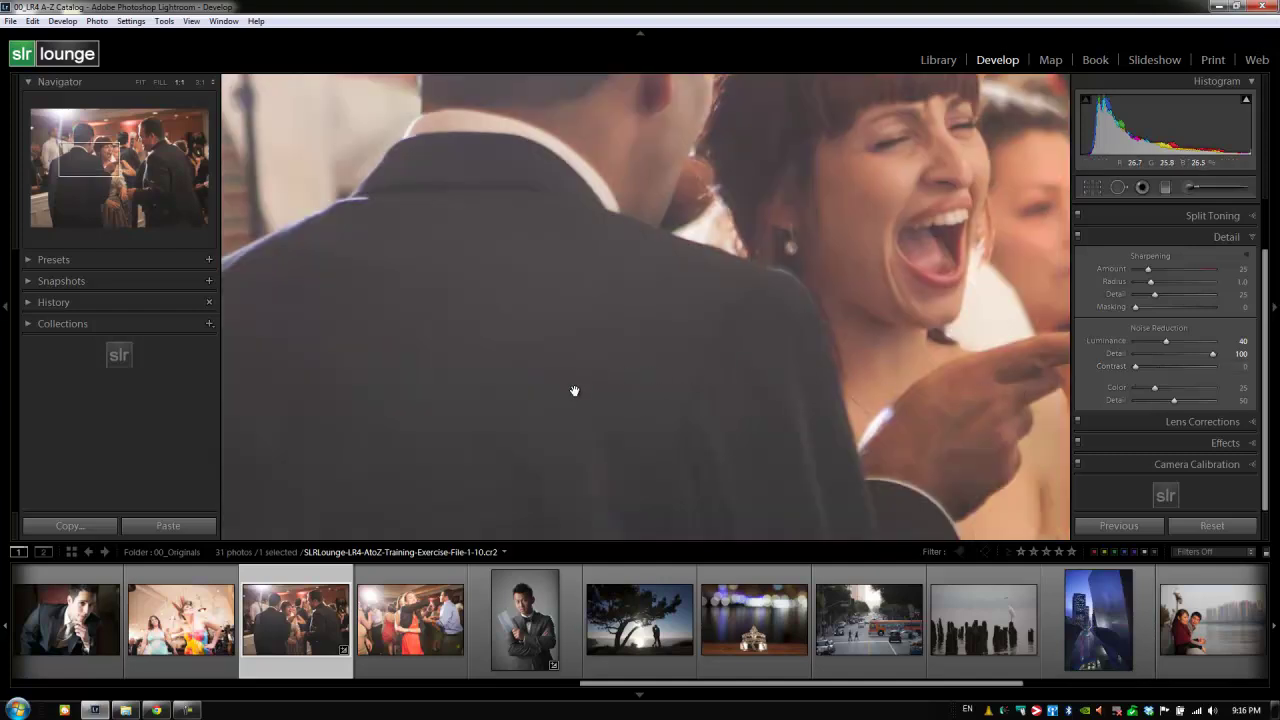
drag(564, 417, 664, 325)
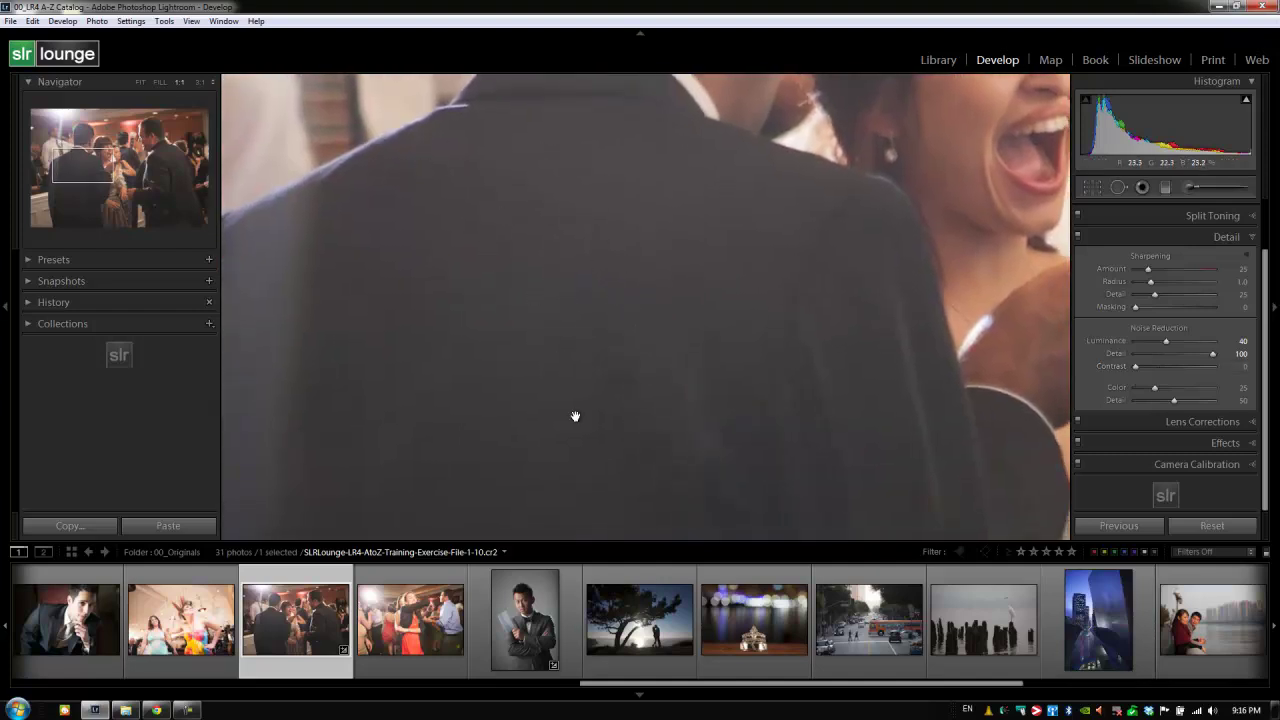
drag(574, 417, 580, 366)
drag(1214, 358, 1175, 362)
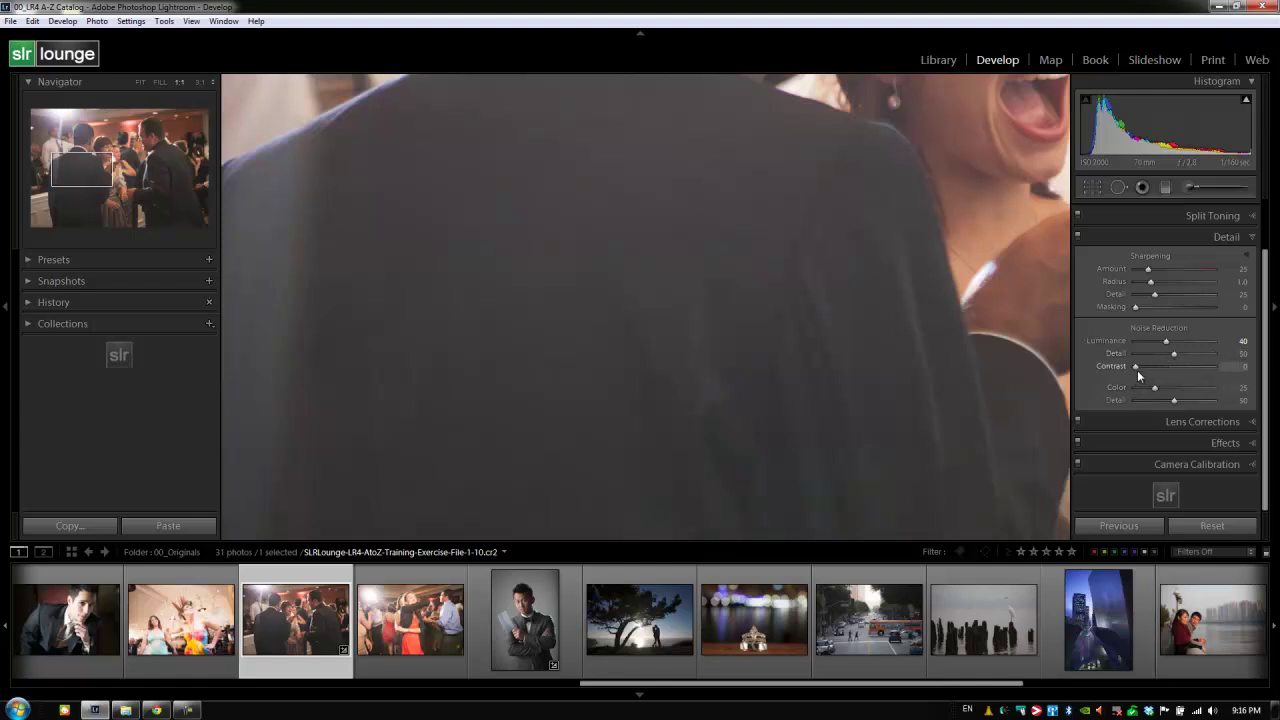
Try noise reduction Contrast at 1, then reset it to 0 while checking the man's head.
drag(1136, 367, 1214, 364)
drag(851, 248, 767, 442)
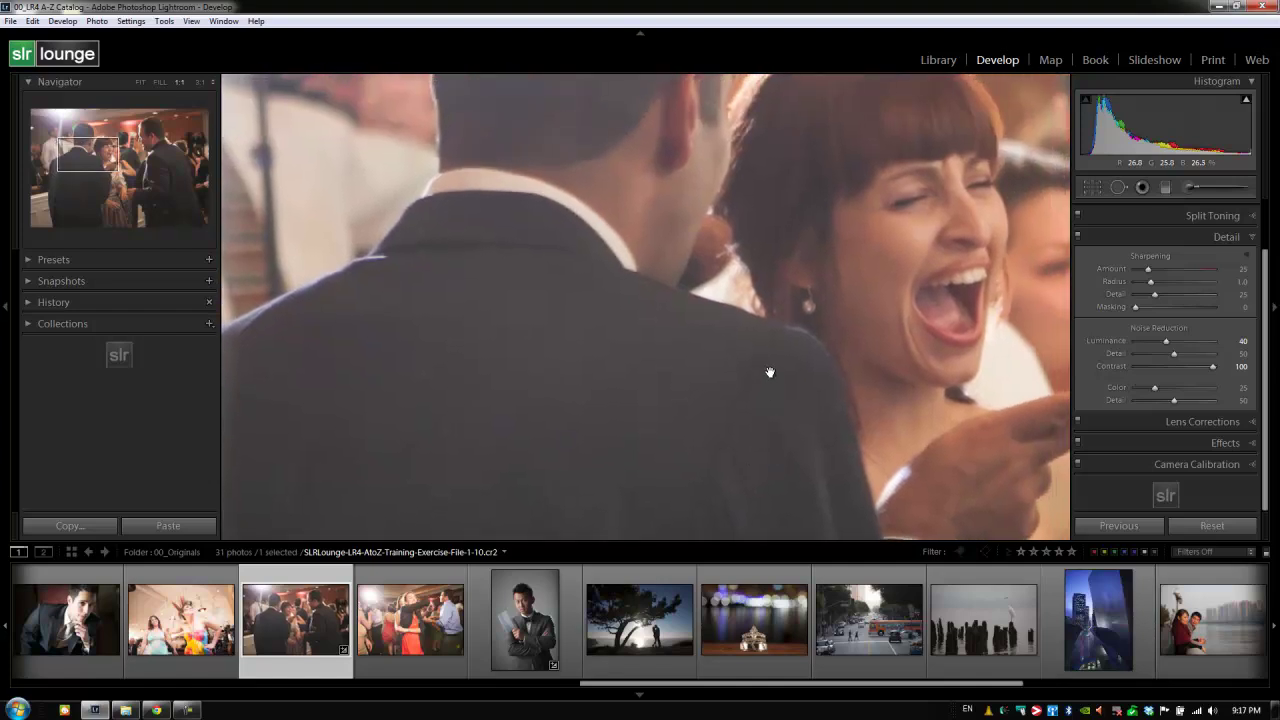
double_click(1208, 362)
drag(726, 343, 636, 485)
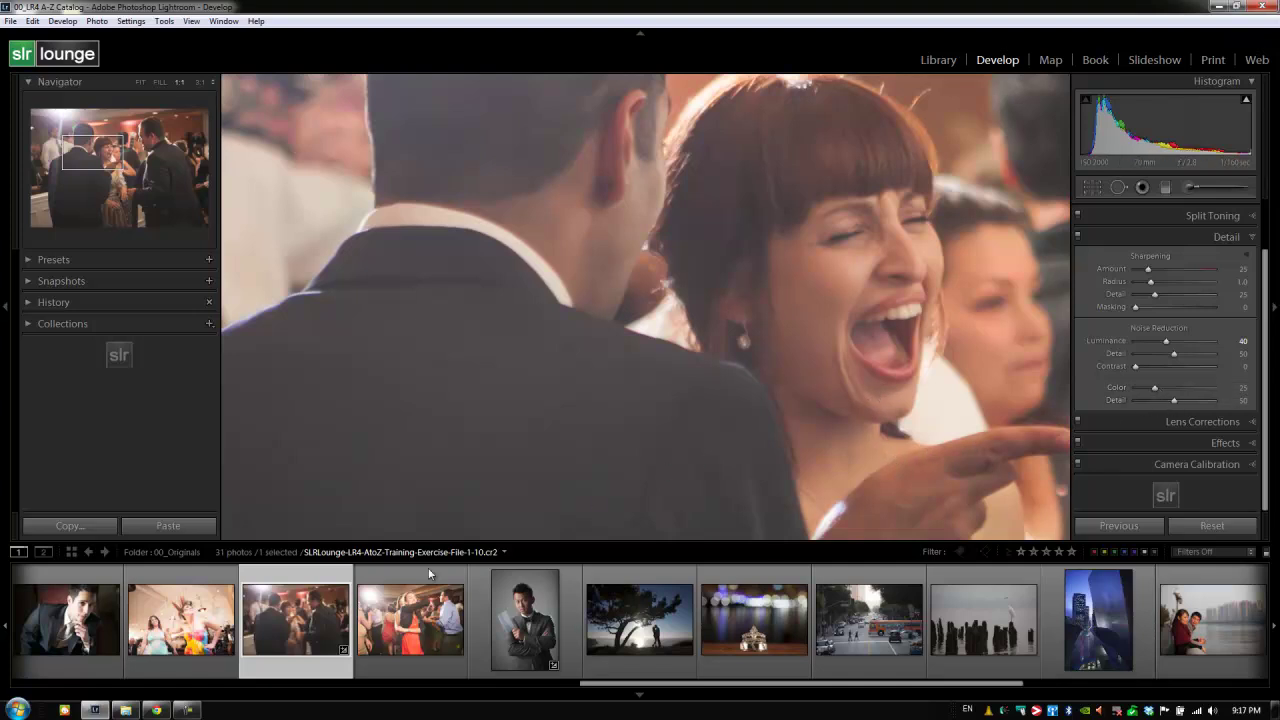
Cycle the photo info overlay through file and exposure details, then hide it.
key(i)
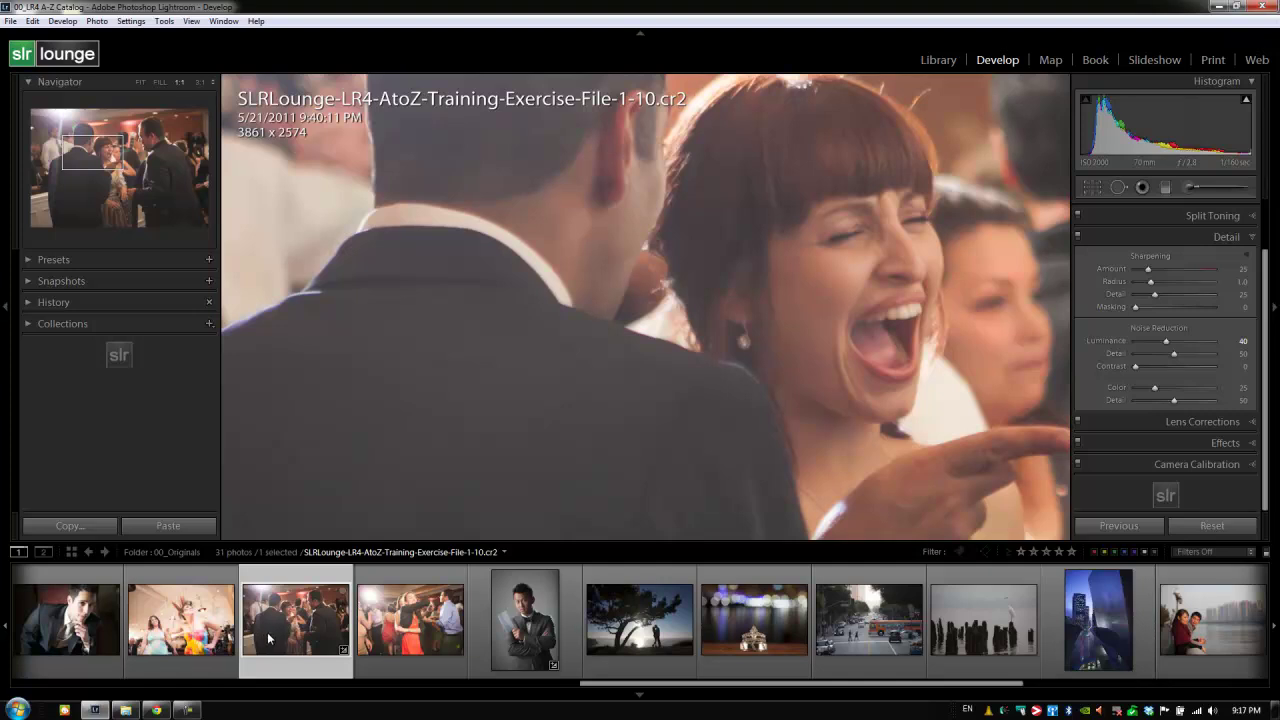
key(i)
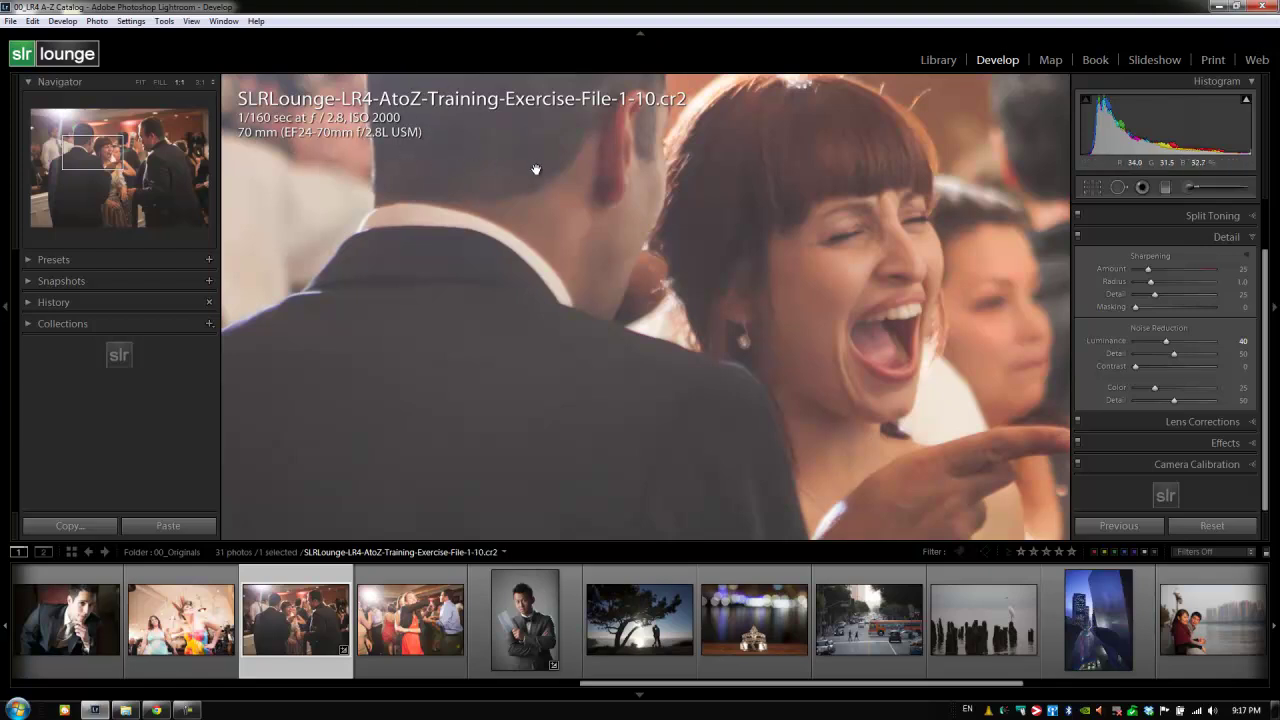
key(i)
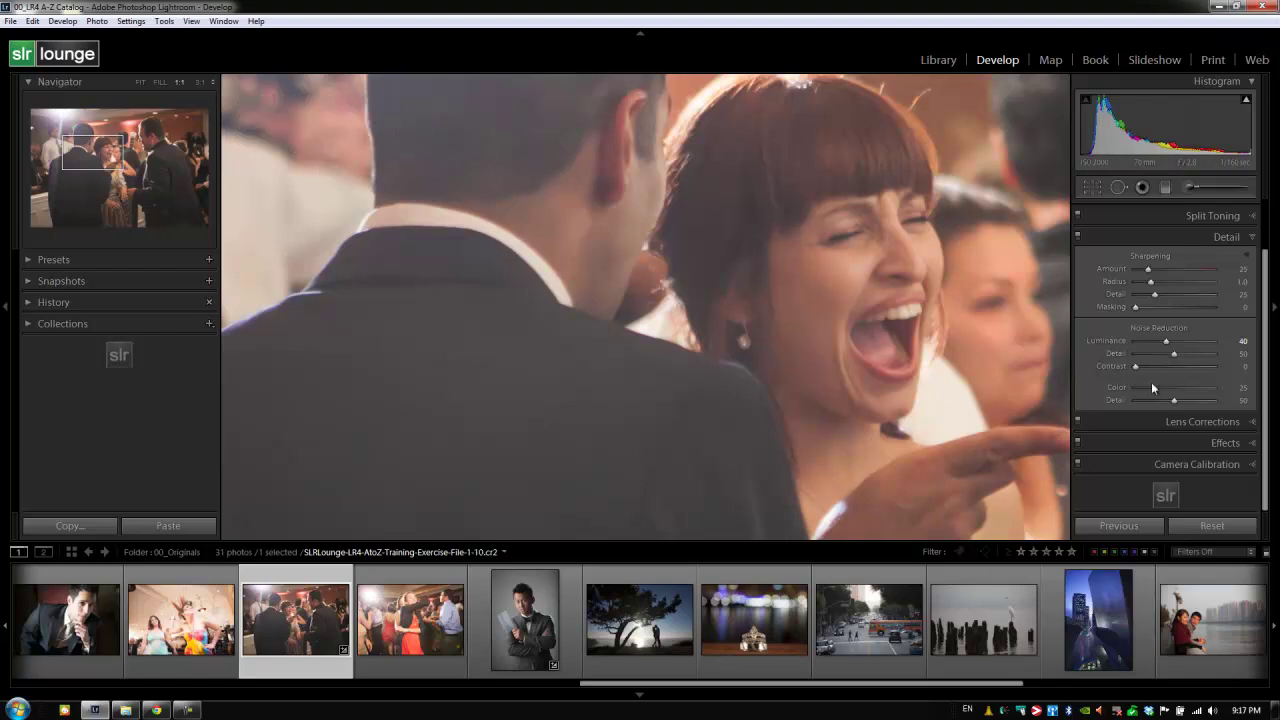
Lower Luminance noise reduction to 35 and raise Color noise reduction to 51.
scroll(1184, 346, down, 5)
click(1160, 392)
drag(1160, 392, 1173, 392)
drag(1170, 388, 1171, 388)
Set Sharpening Amount 70, Radius 1.5, Detail 30 and Luminance noise reduction 45, checking at 1:1.
click(666, 283)
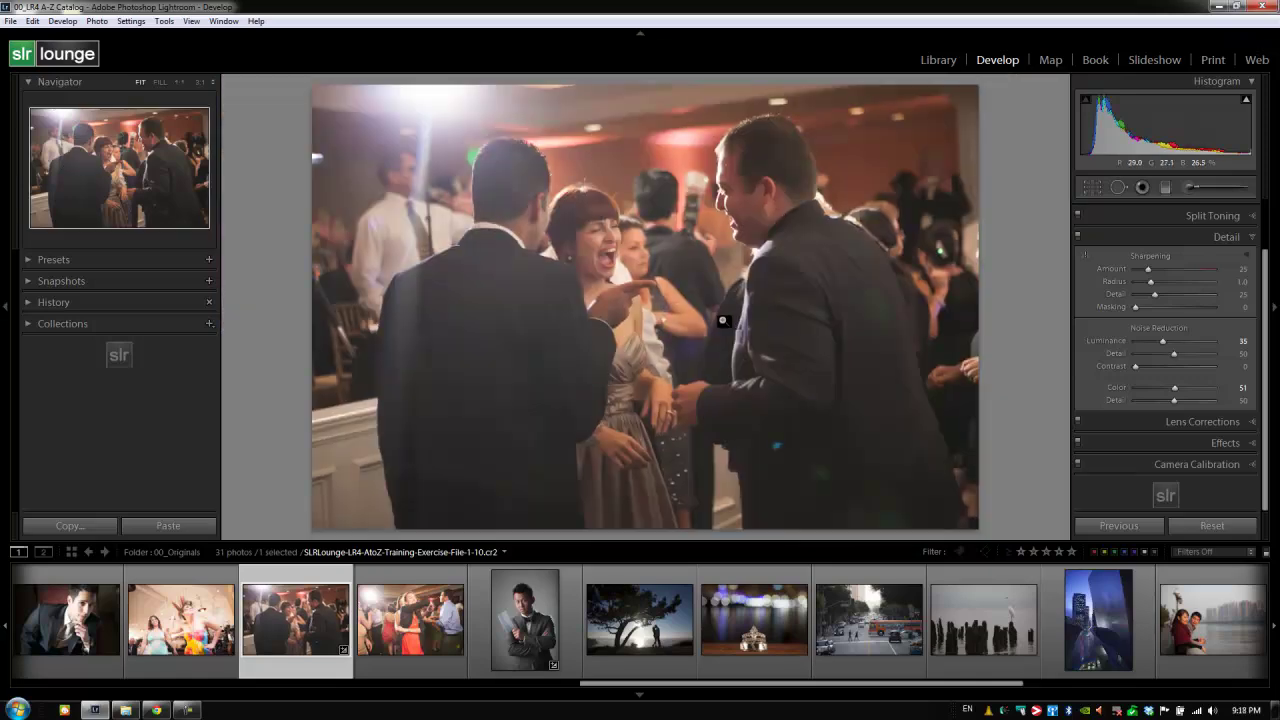
click(640, 232)
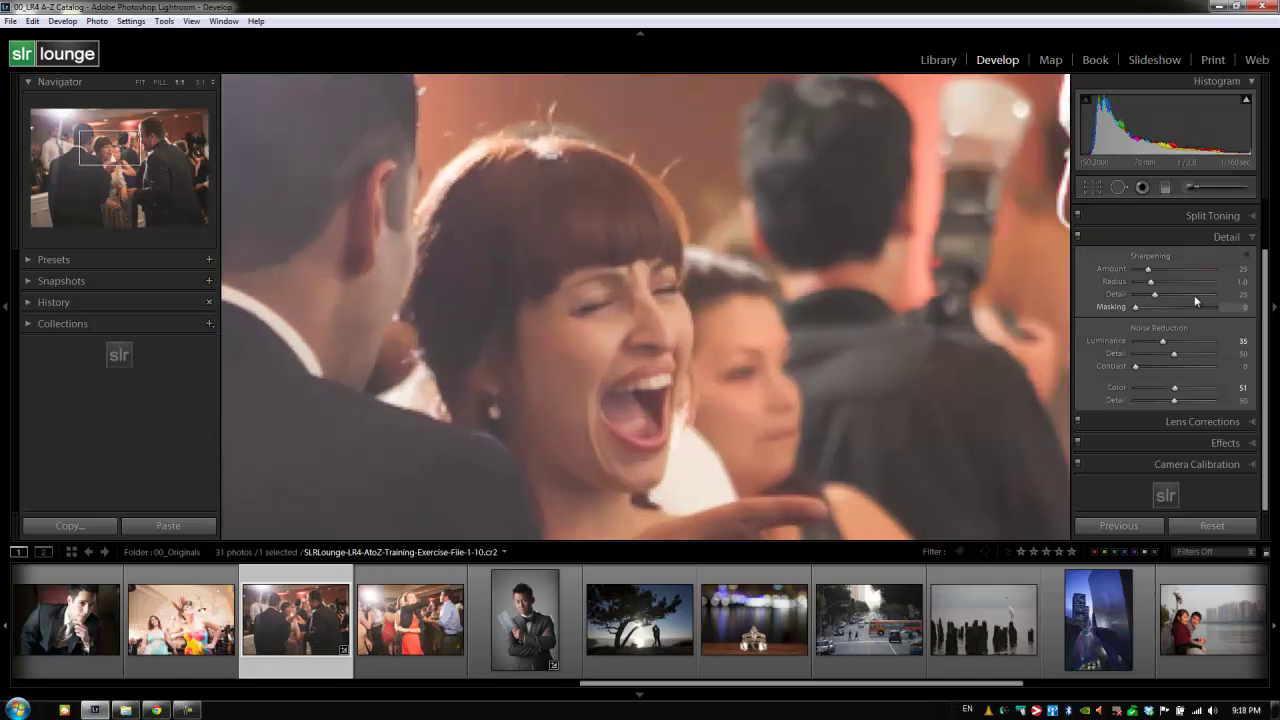
key(shift)
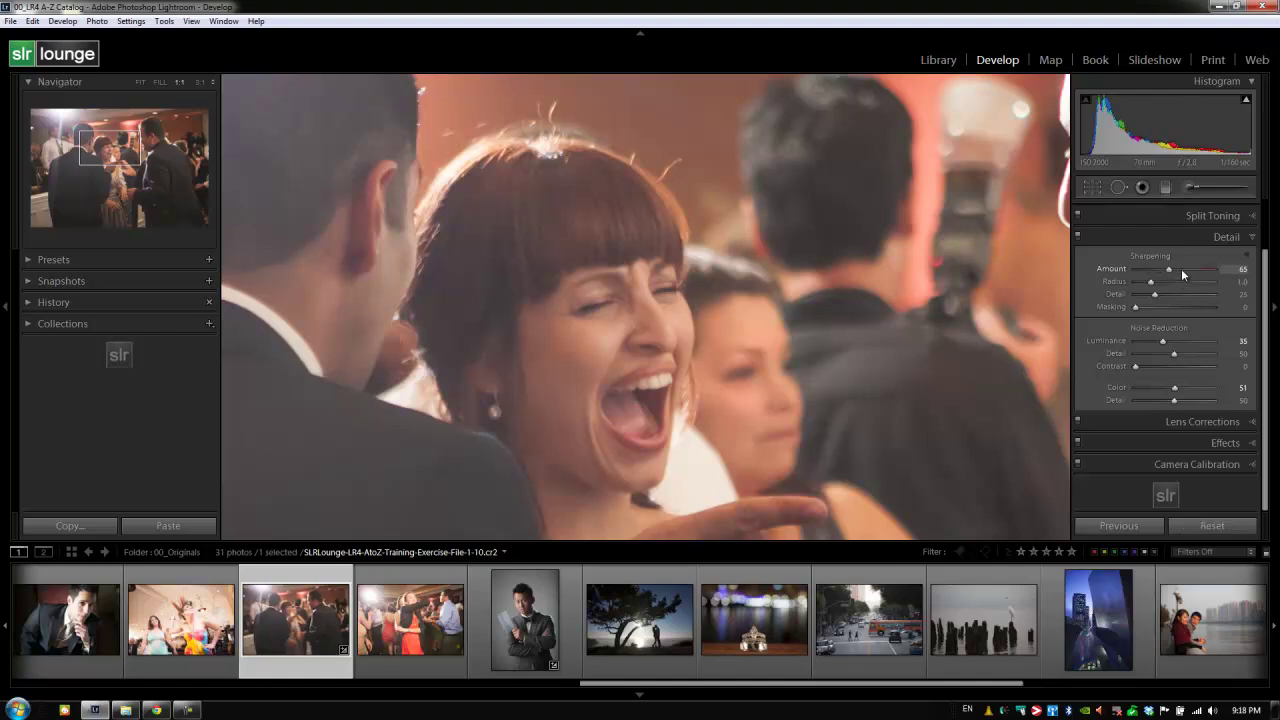
key(shift+Up)
key(shift+Up)
key(shift+Up)
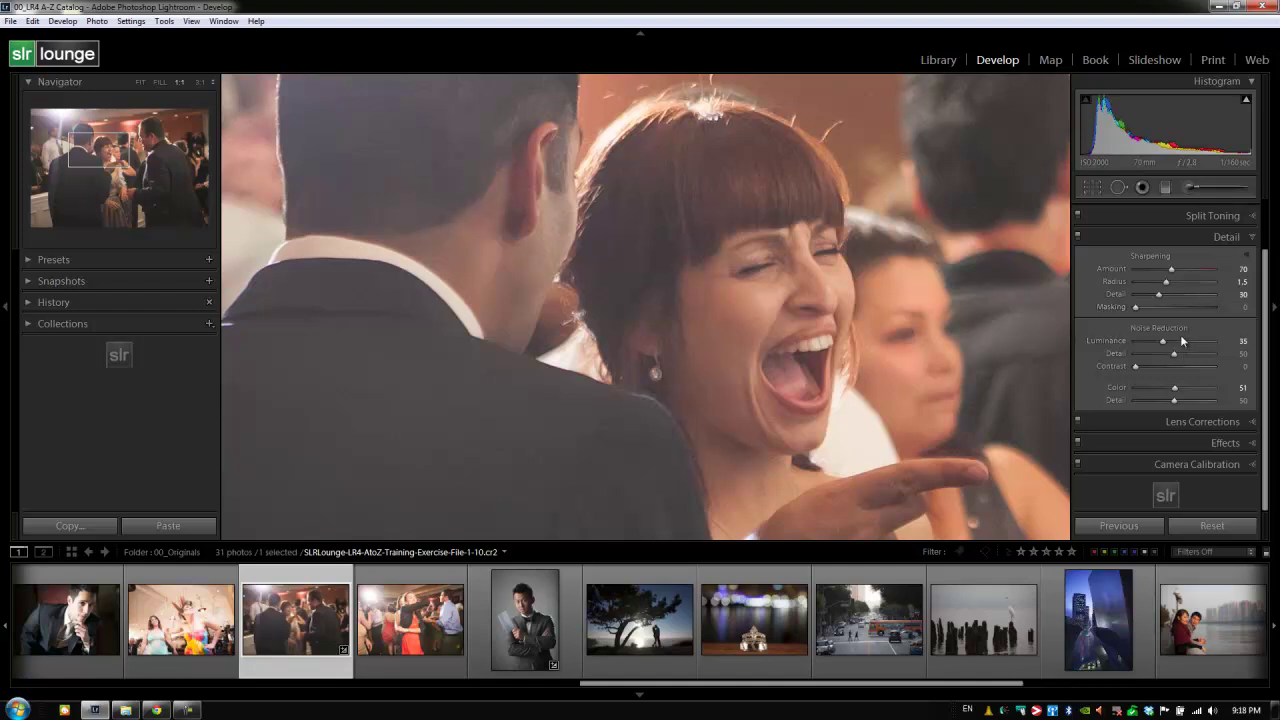
key(shift+Up)
key(shift+Up)
click(848, 294)
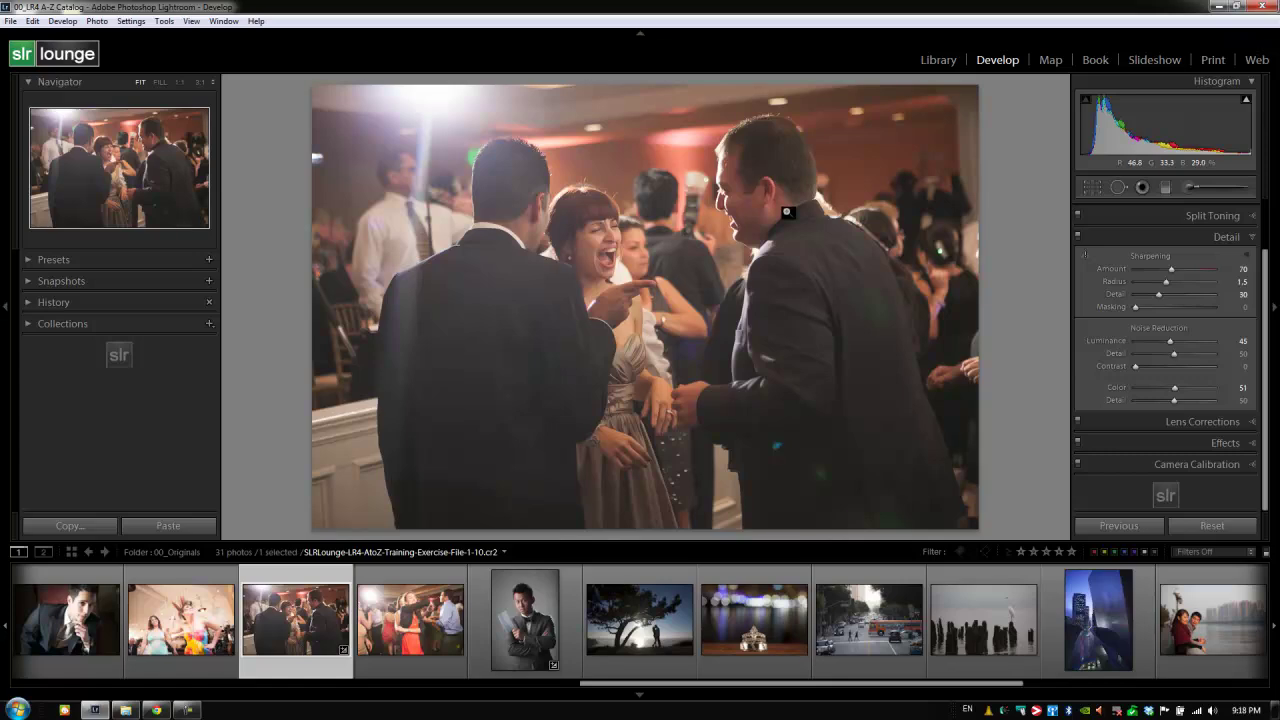
click(787, 211)
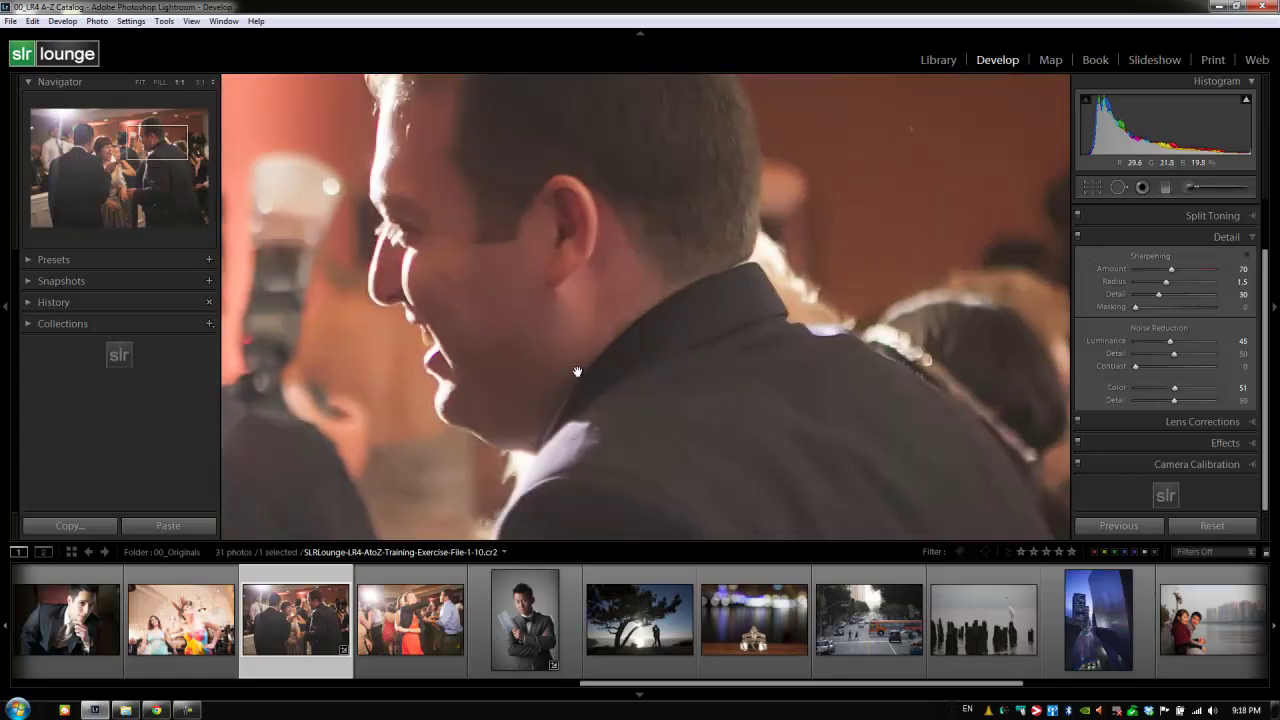
drag(535, 402, 771, 323)
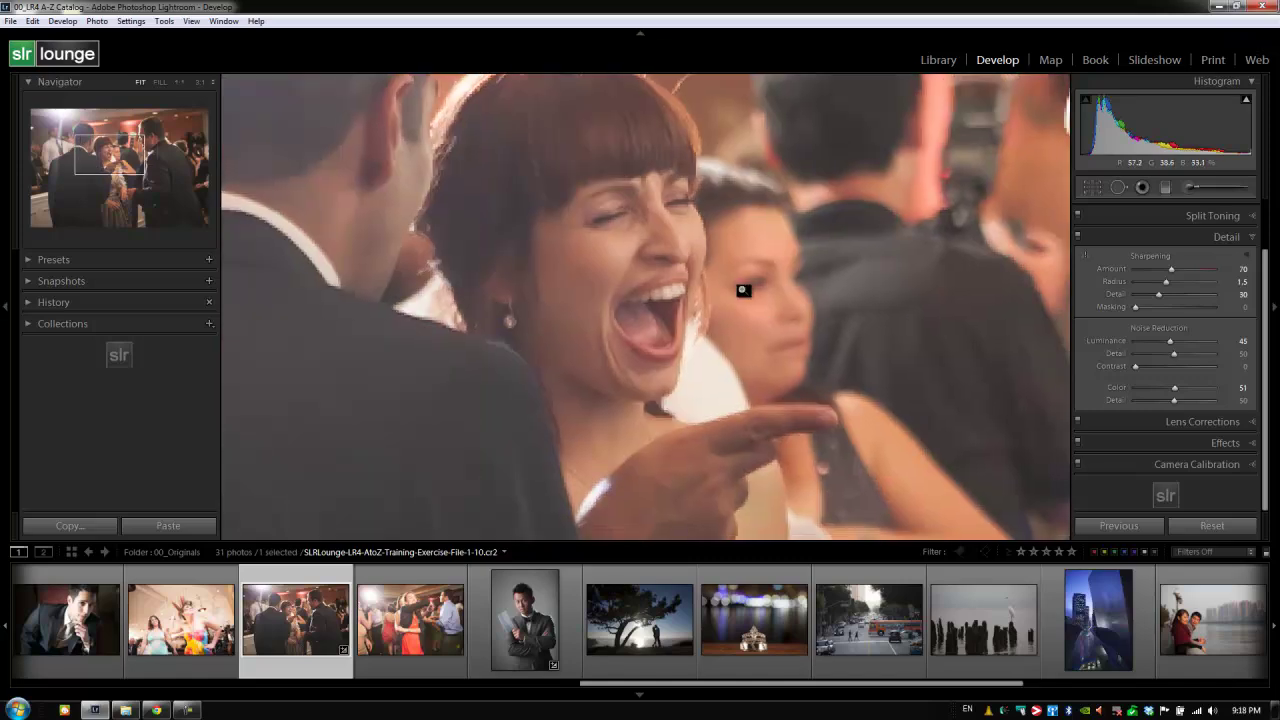
click(741, 300)
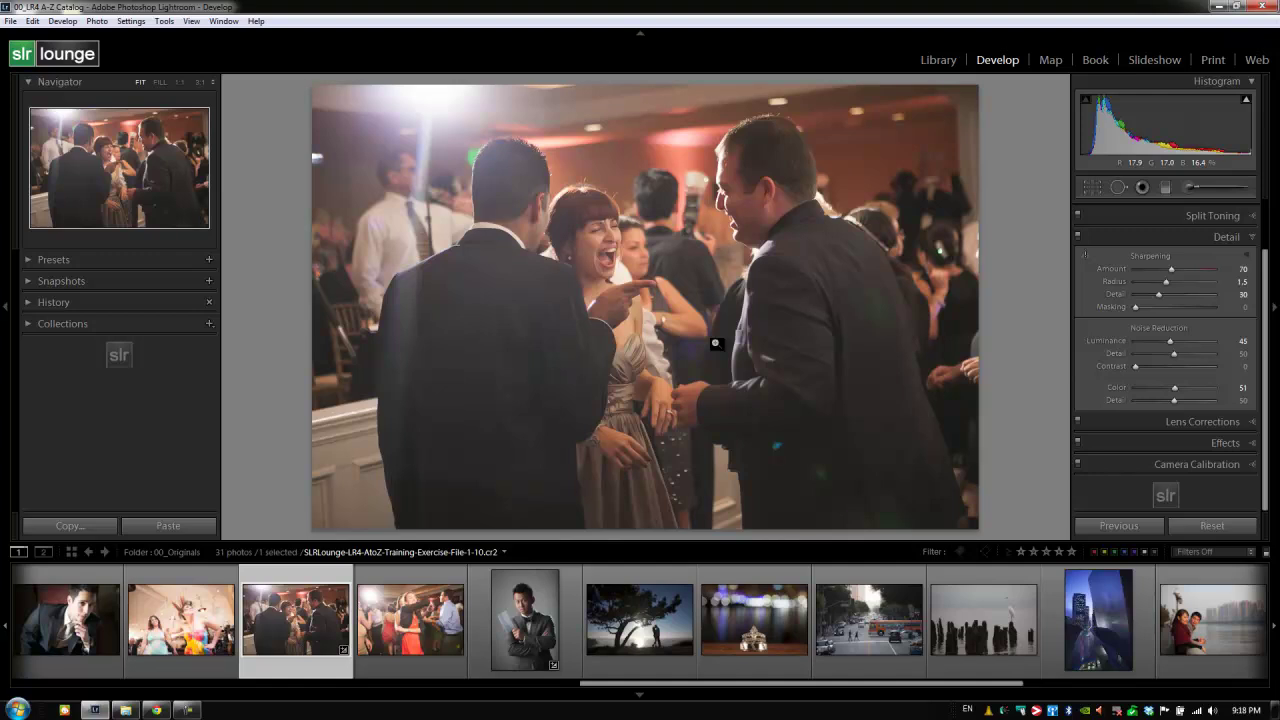
Collapse Detail, reset the reception photo to defaults, and open the fifth filmstrip portrait.
key(ctrl+7)
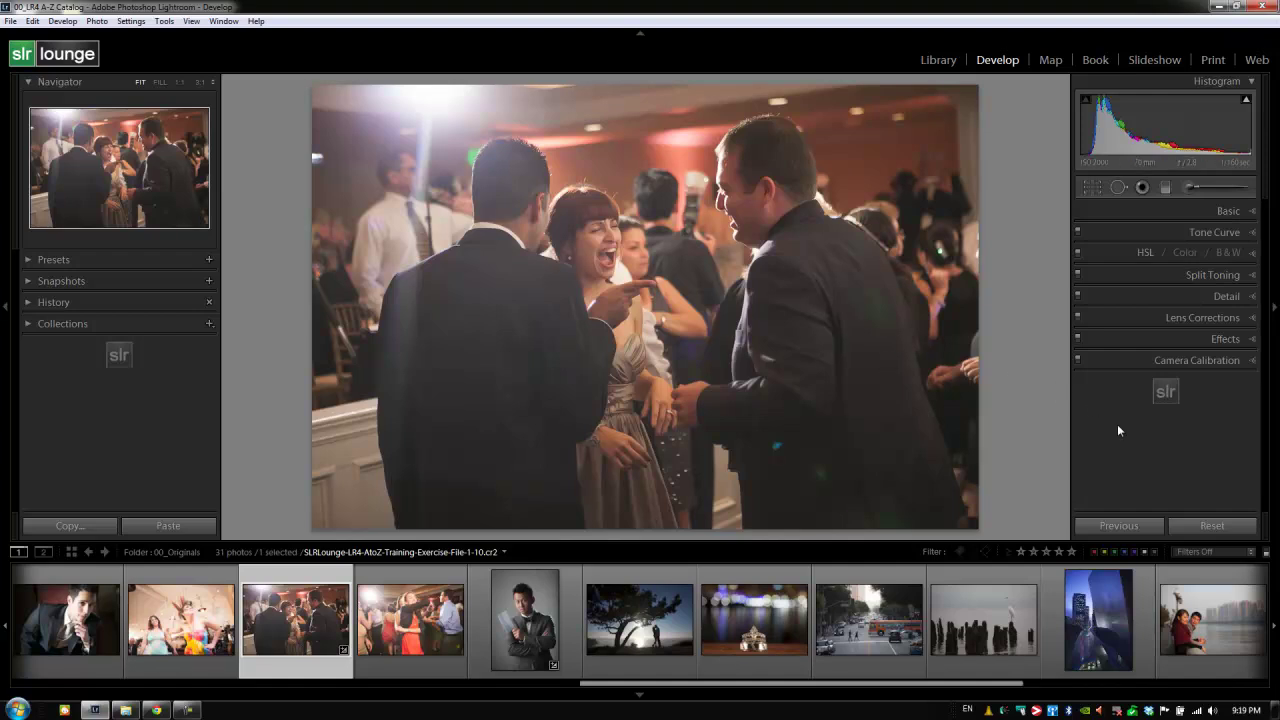
click(1224, 527)
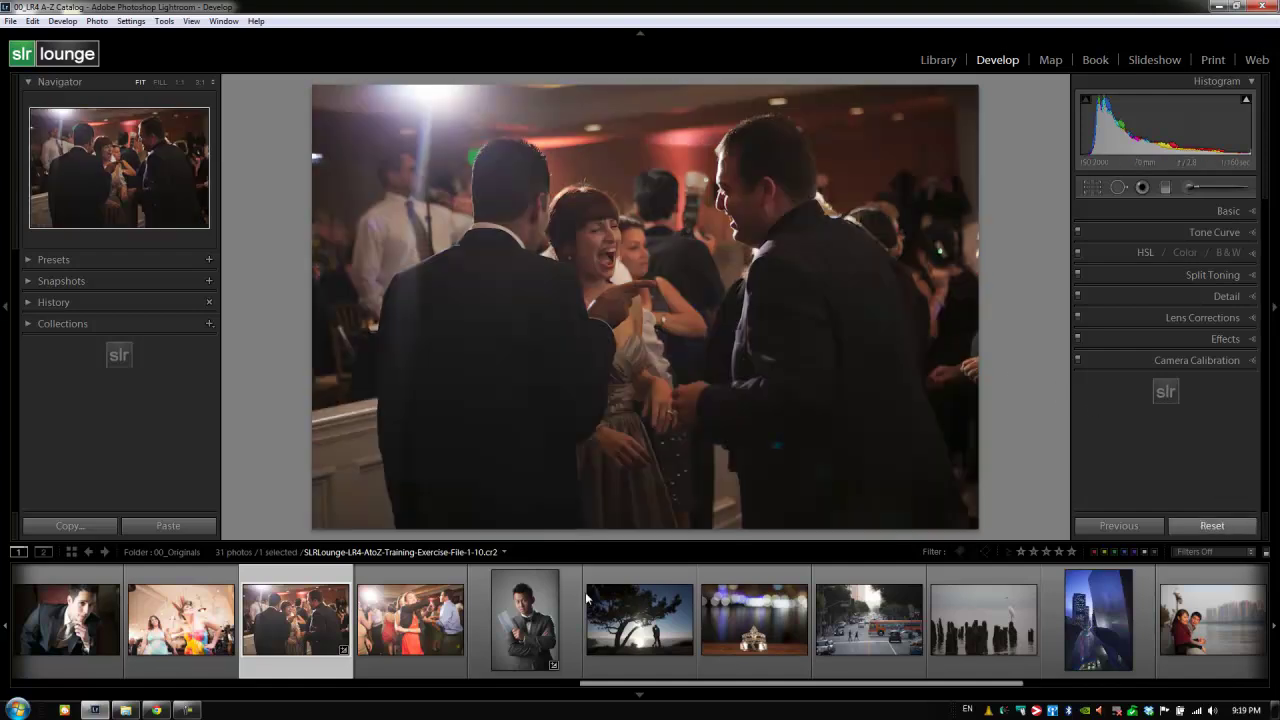
click(523, 619)
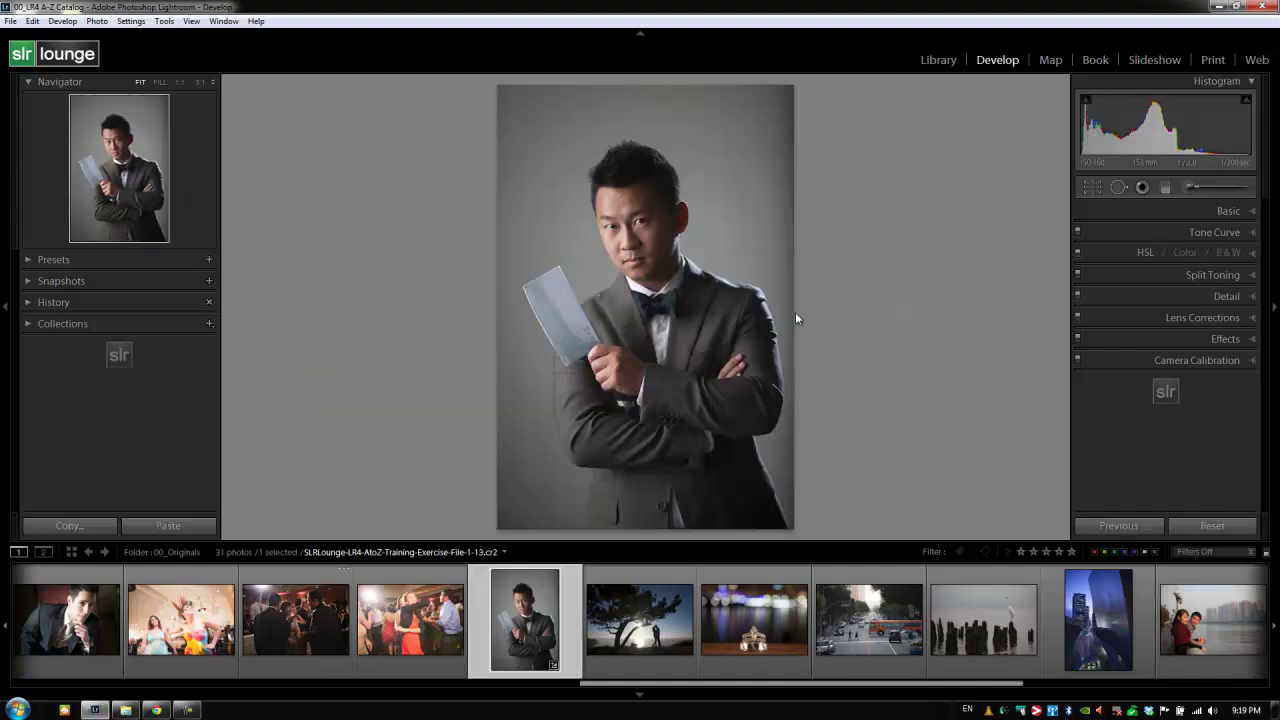